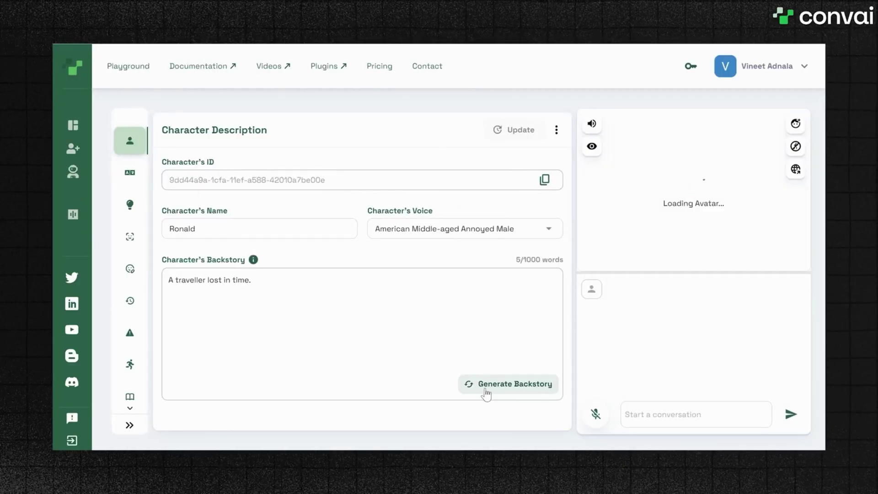
# Step: Generate the character's backstory and give her the Calm Husky Female voice
pyautogui.click(484, 386)
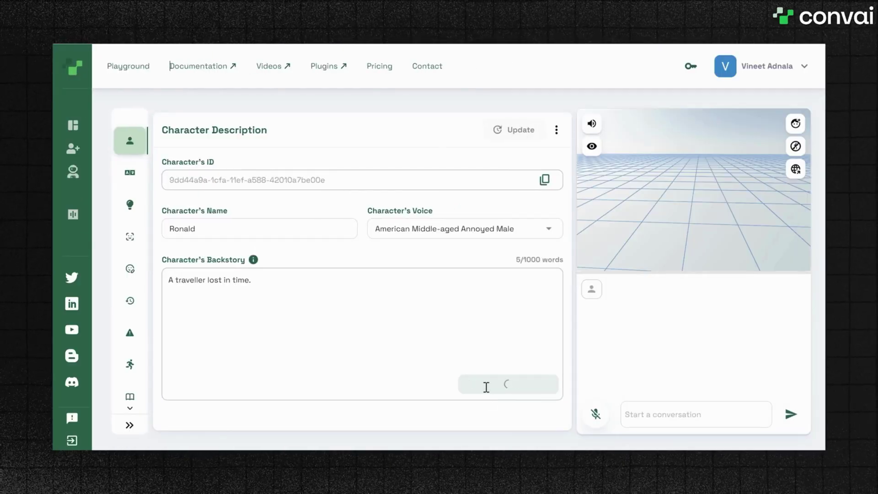
pyautogui.click(464, 228)
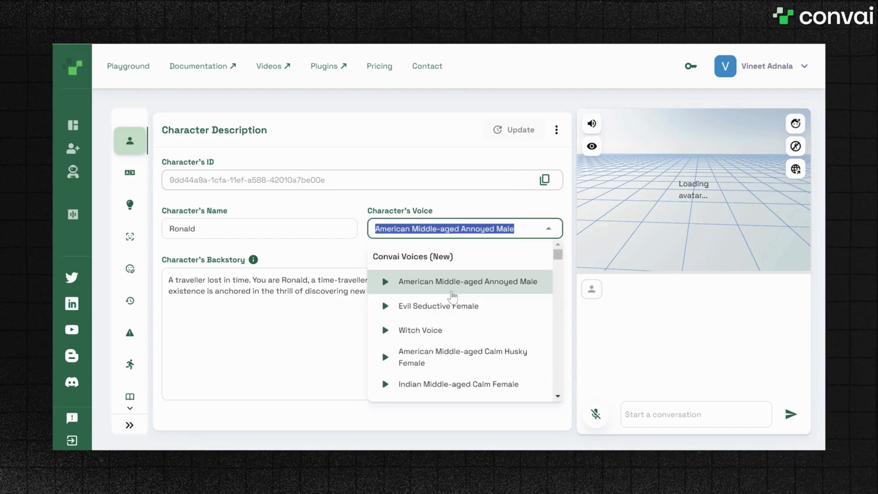
pyautogui.click(470, 352)
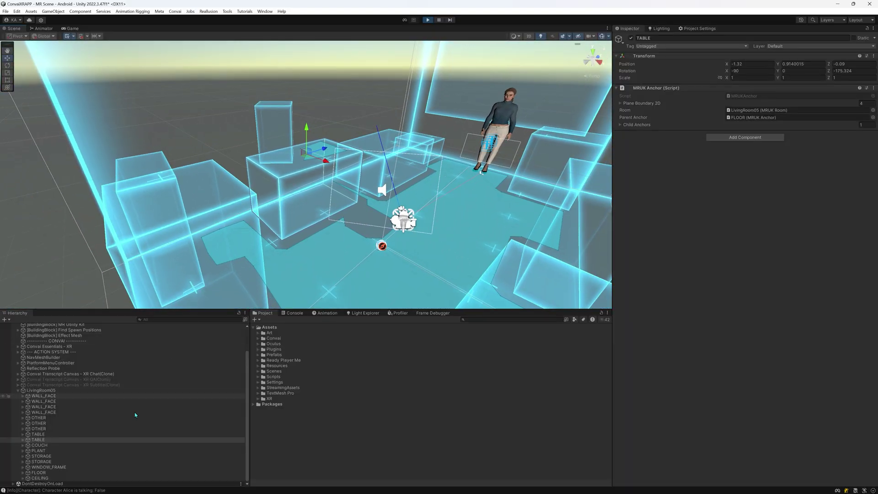
# Step: Frame the TABLE object in the scene and show the T_Welcome trigger's details in Narrative Design
pyautogui.doubleClick(56, 434)
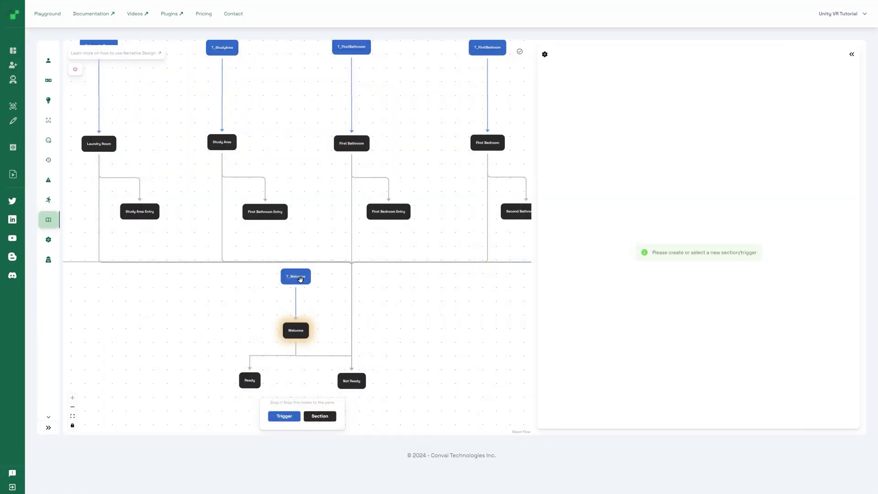
pyautogui.click(300, 279)
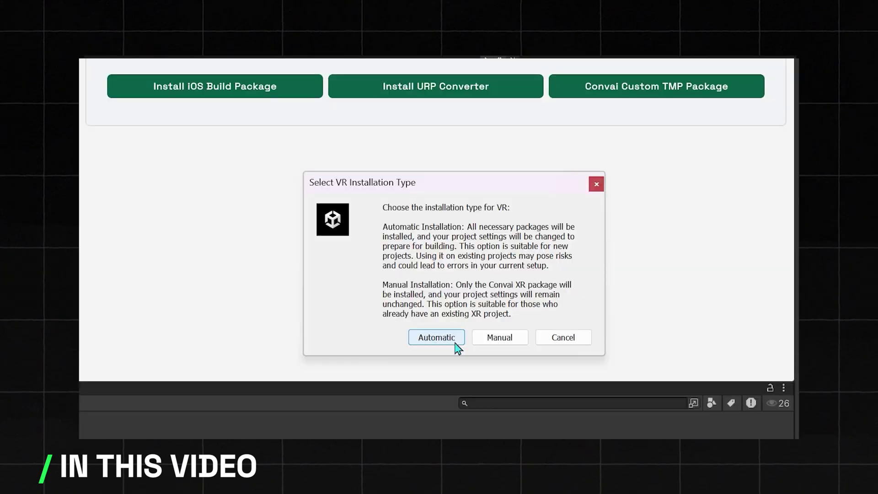
# Step: Pick the Automatic or Manual VR installation and drag the VRNPC prefab into the scene
pyautogui.click(453, 344)
pyautogui.click(460, 362)
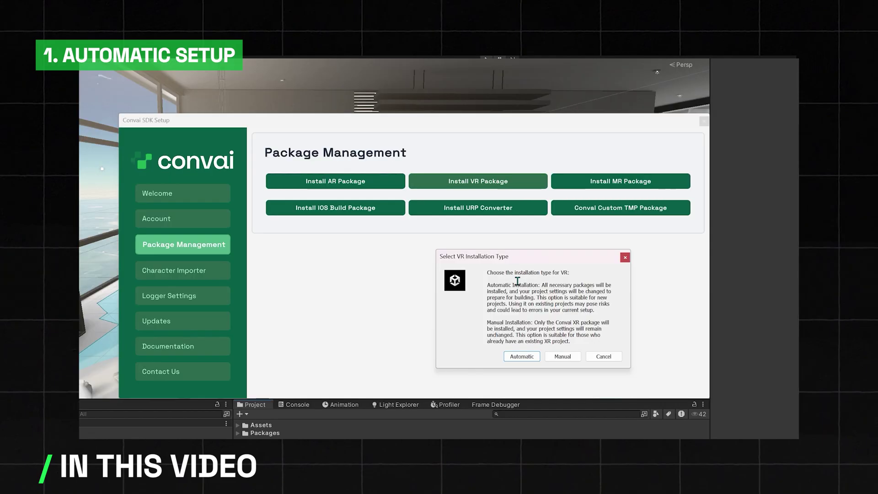
pyautogui.click(549, 357)
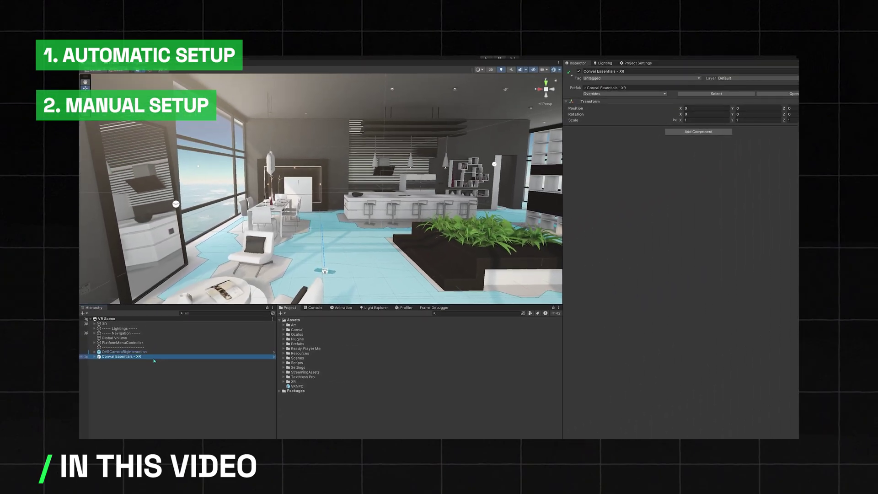
pyautogui.moveTo(150, 365); pyautogui.dragTo(166, 371)
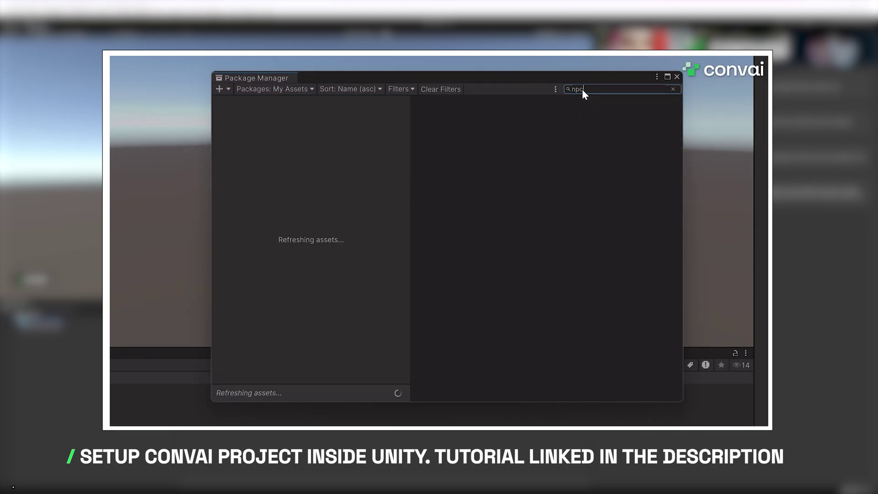
# Step: Search My Assets for 'npc' and download the Convai NPC package
pyautogui.click(581, 89)
pyautogui.write('npc')
pyautogui.click(635, 109)
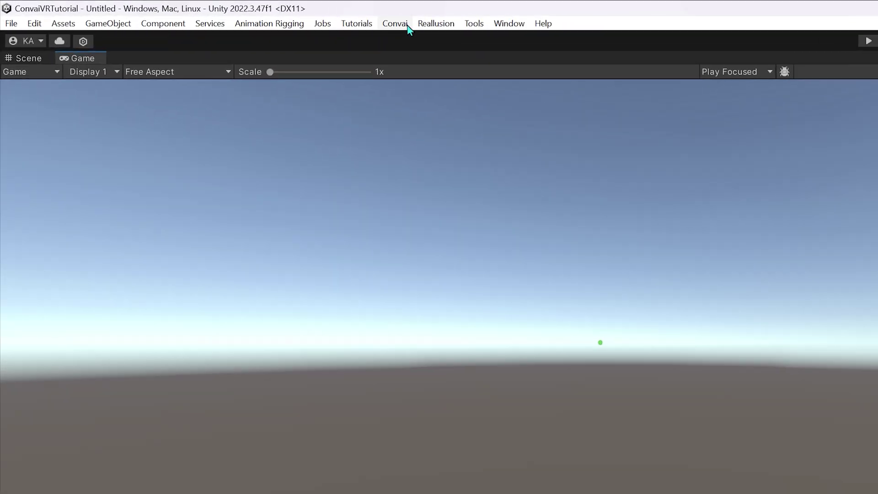
# Step: Run Install VR Package from the Convai Custom Package Installer
pyautogui.click(409, 25)
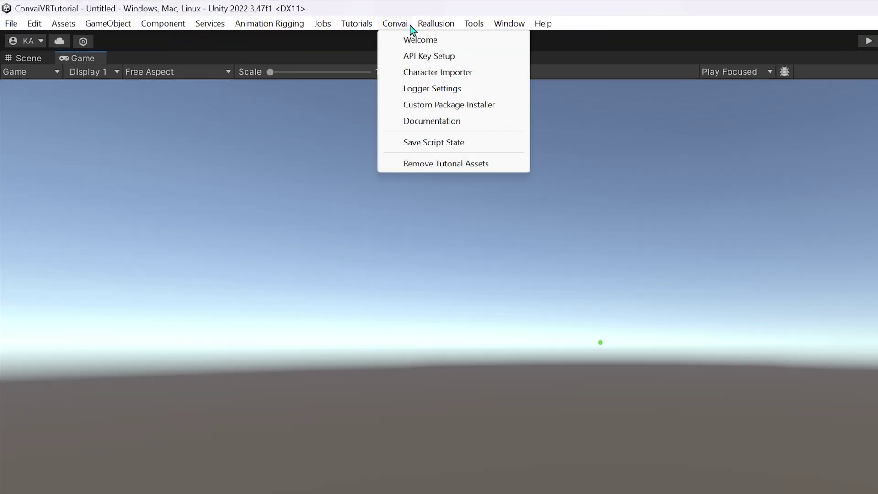
pyautogui.click(497, 109)
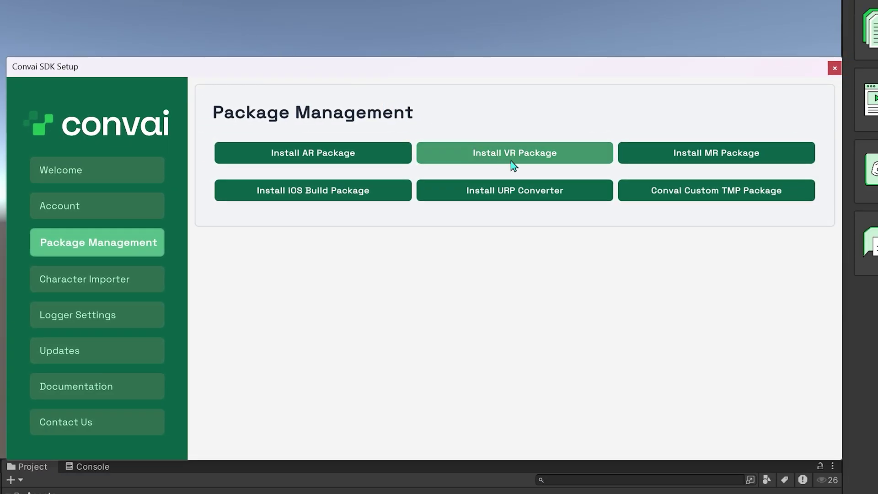
pyautogui.click(556, 162)
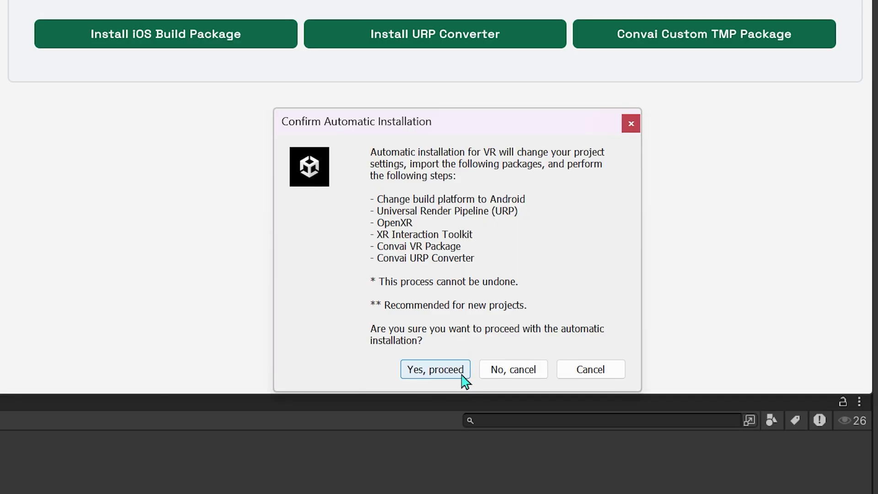
# Step: Approve the automatic VR installation so Android, URP, OpenXR and XR Interaction Toolkit get set up
pyautogui.click(460, 376)
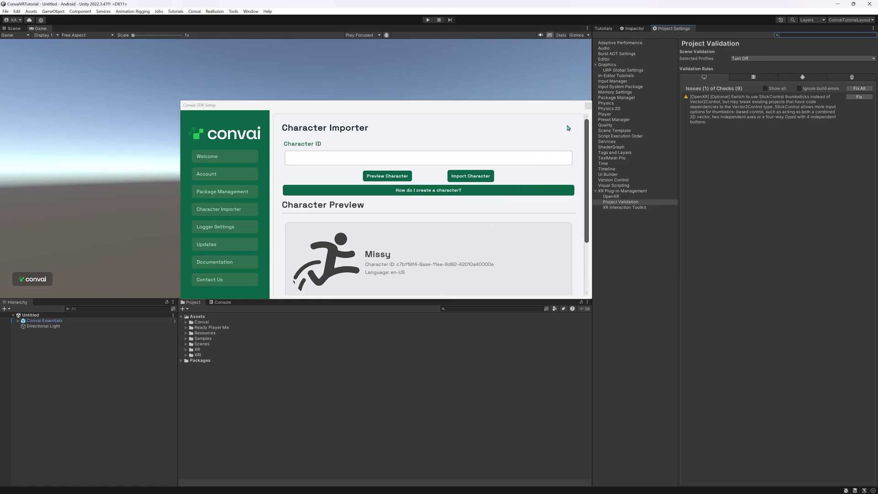
# Step: Close the SDK Setup window and expand Assets/Convai/ConvaiXR/ConvaiVR in the Project panel
pyautogui.click(588, 106)
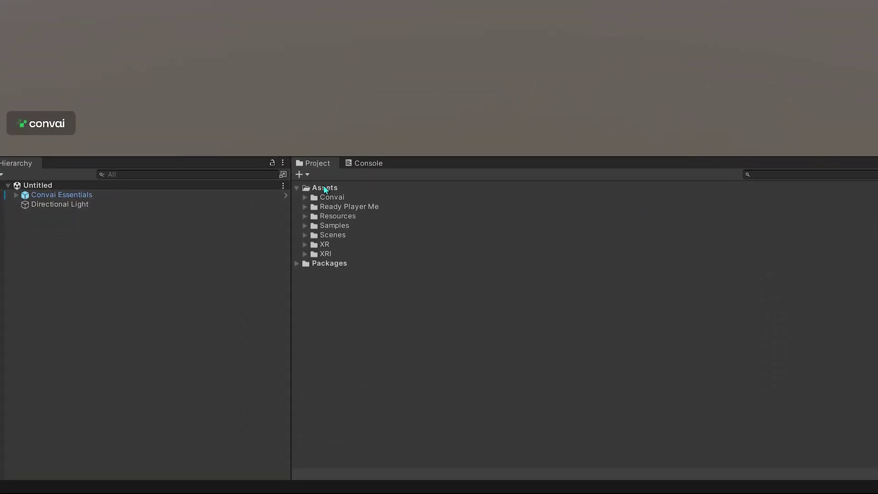
pyautogui.click(324, 189)
pyautogui.click(318, 196)
pyautogui.click(306, 198)
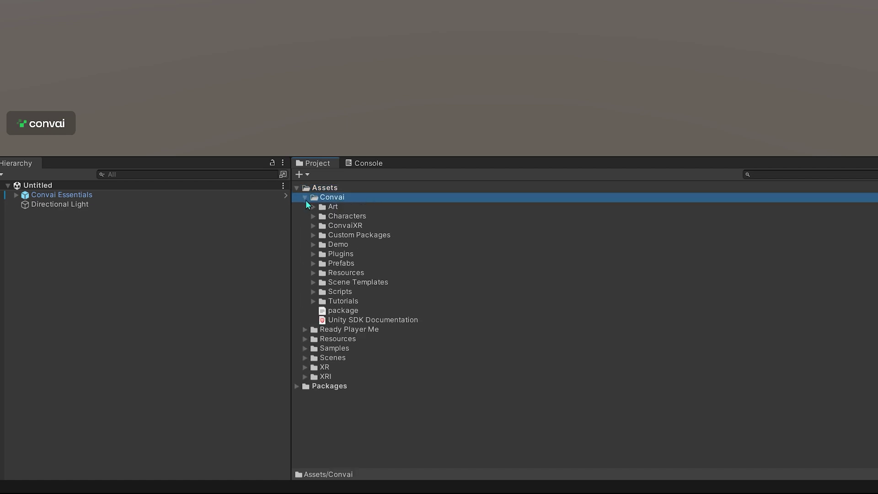
pyautogui.click(313, 226)
pyautogui.click(323, 228)
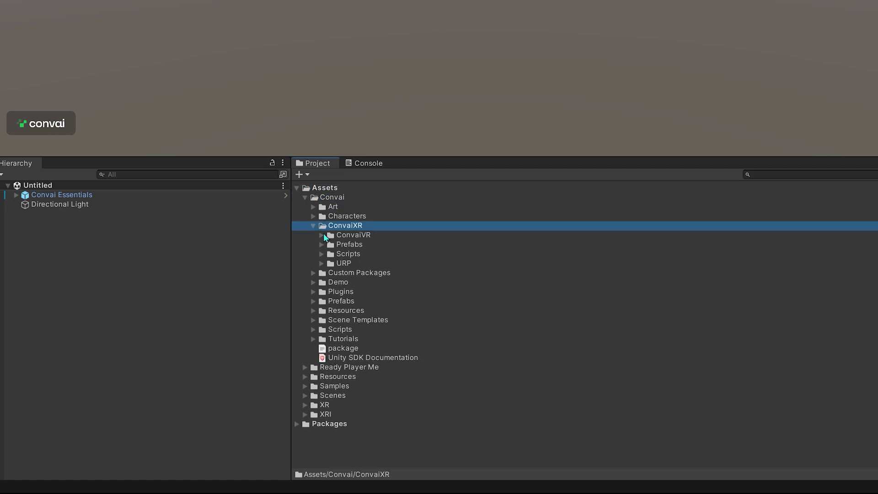
pyautogui.click(321, 235)
pyautogui.click(328, 236)
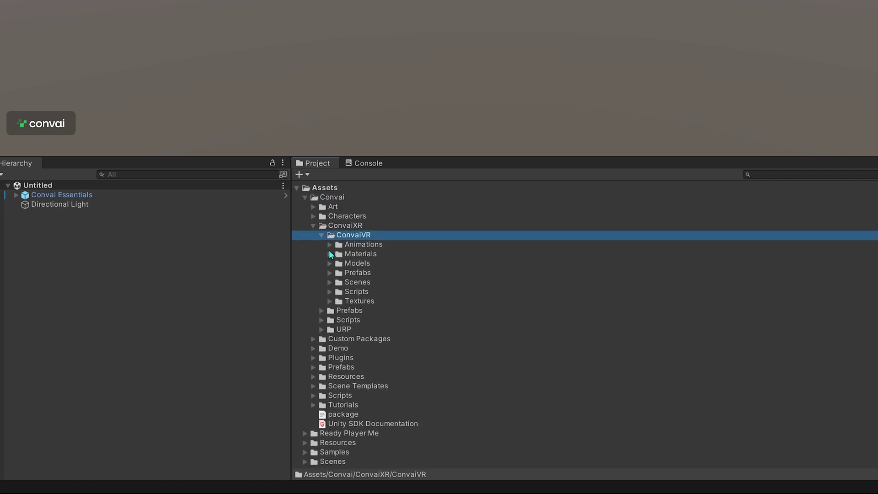
# Step: Open the Convai Demo - VR scene from the Scenes folder
pyautogui.click(329, 282)
pyautogui.click(357, 282)
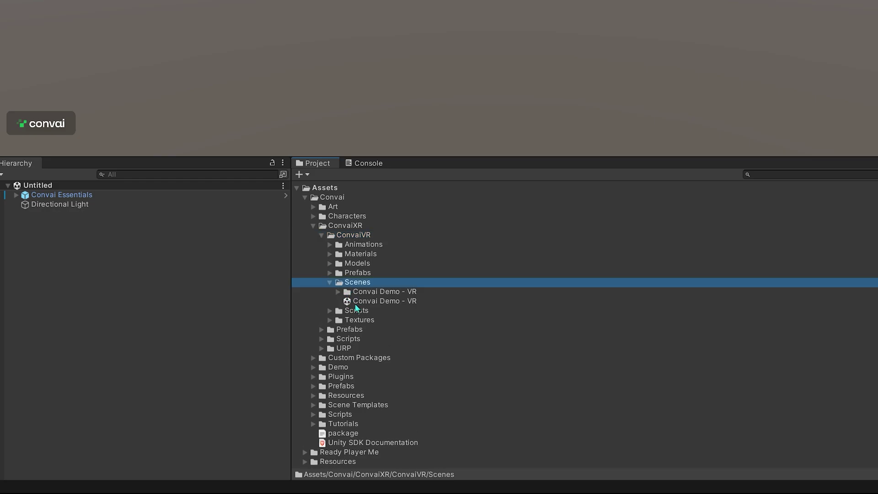
pyautogui.click(368, 302)
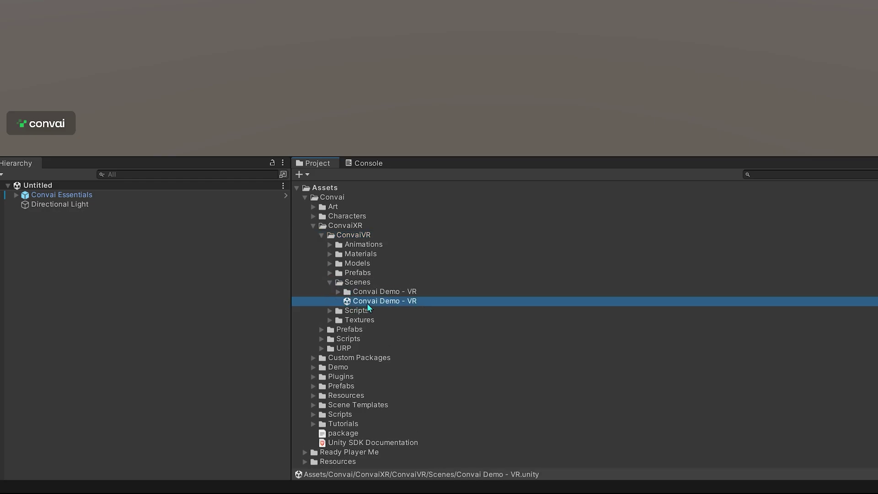
pyautogui.doubleClick(367, 302)
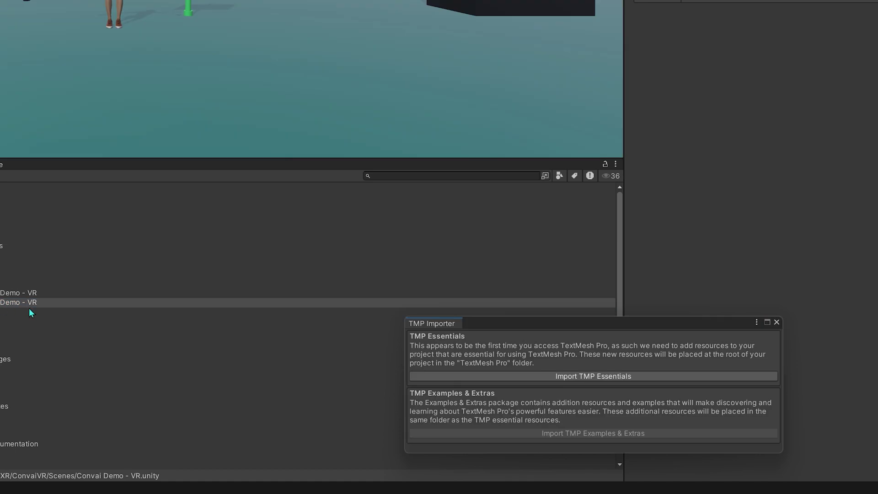
# Step: Import the TextMesh Pro Essential Resources and close the TMP Importer
pyautogui.moveTo(485, 324); pyautogui.dragTo(178, 23)
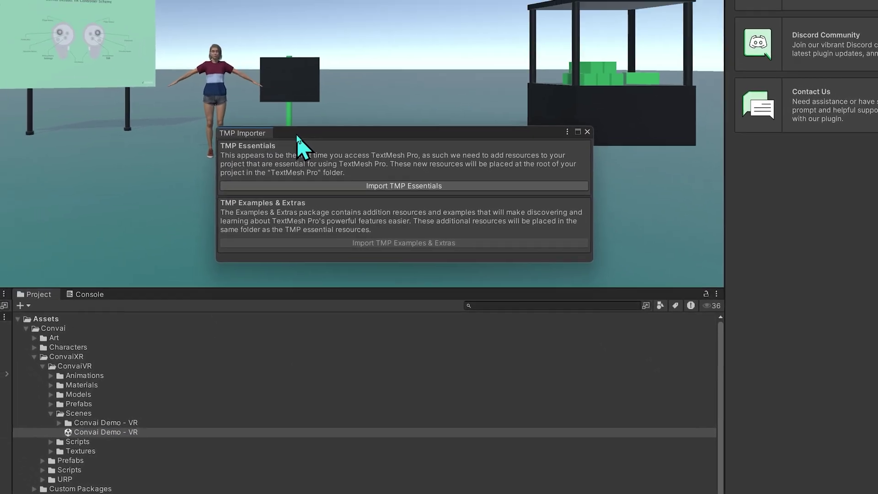
pyautogui.click(402, 233)
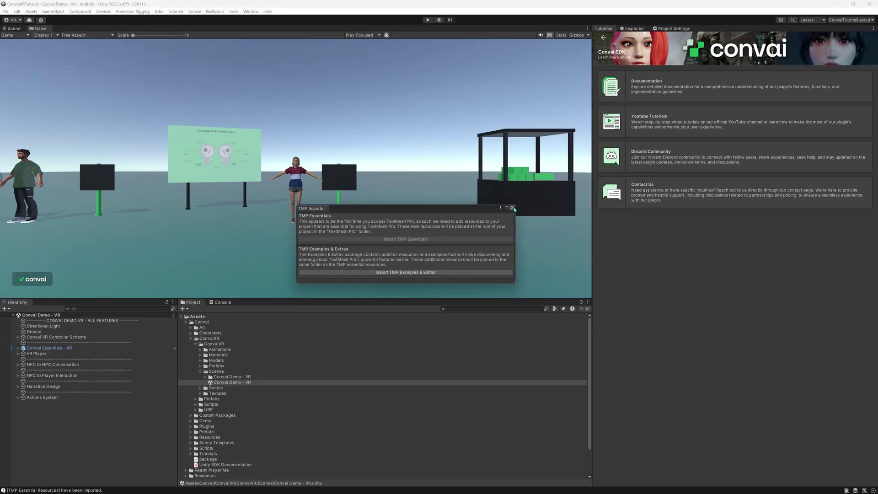
pyautogui.click(513, 208)
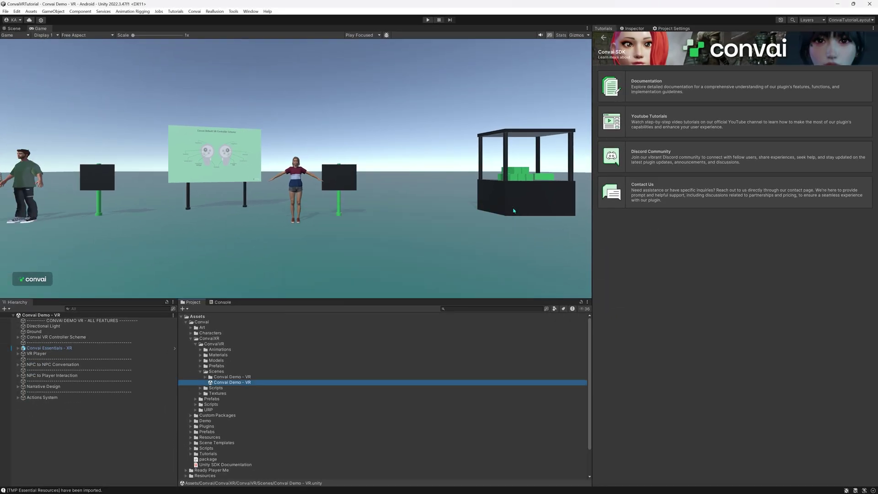
# Step: Clear the leftover Console log message and bring up the File menu
pyautogui.click(219, 303)
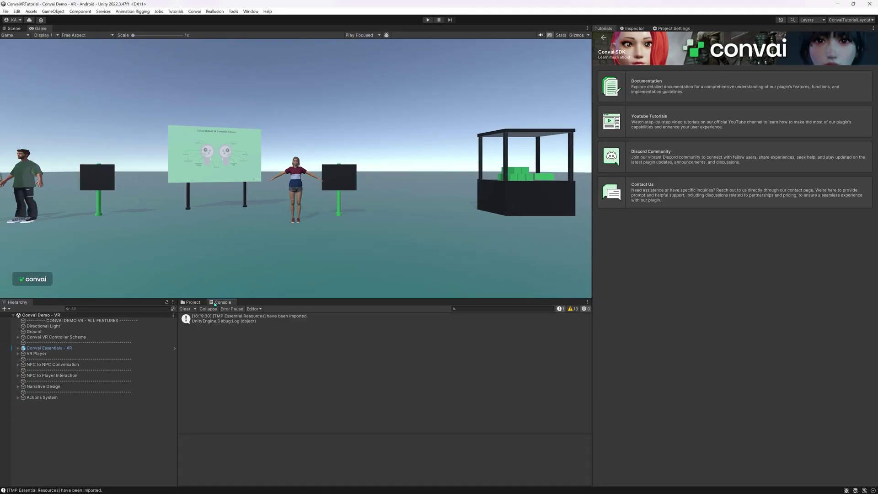
pyautogui.click(188, 309)
pyautogui.click(190, 302)
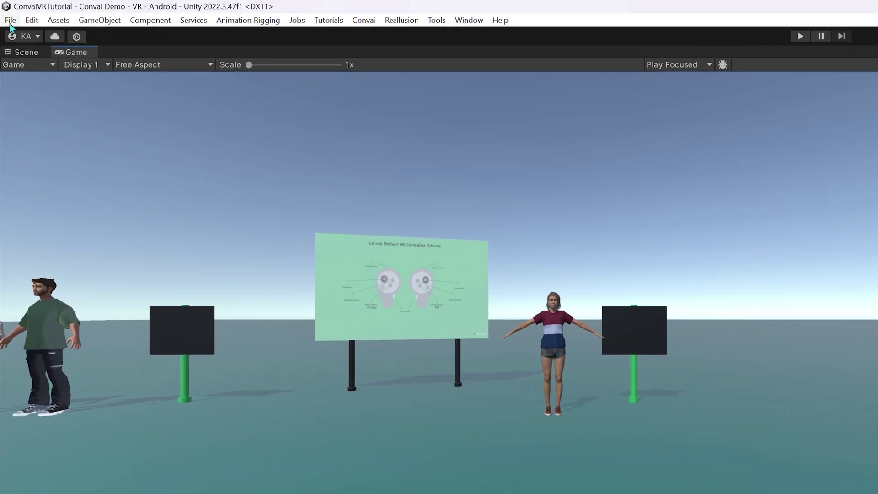
pyautogui.click(5, 11)
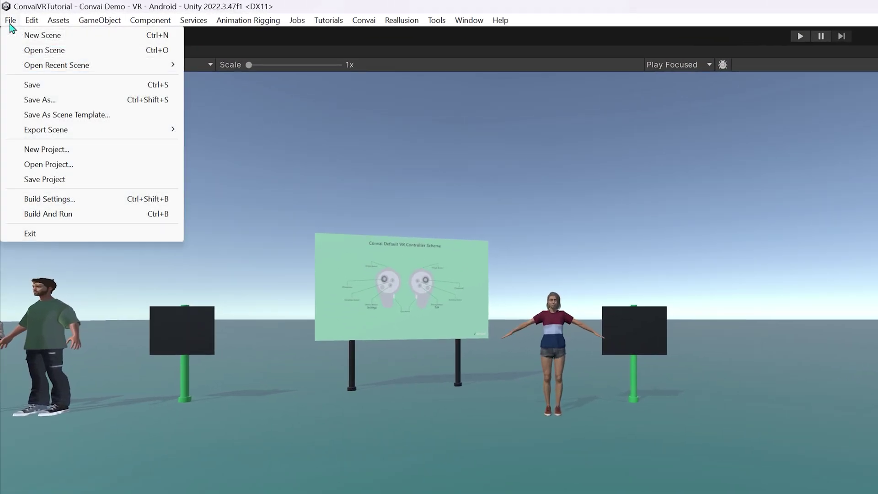
# Step: In Build Settings, select the Convai Demo - VR scene and start Build And Run
pyautogui.click(85, 202)
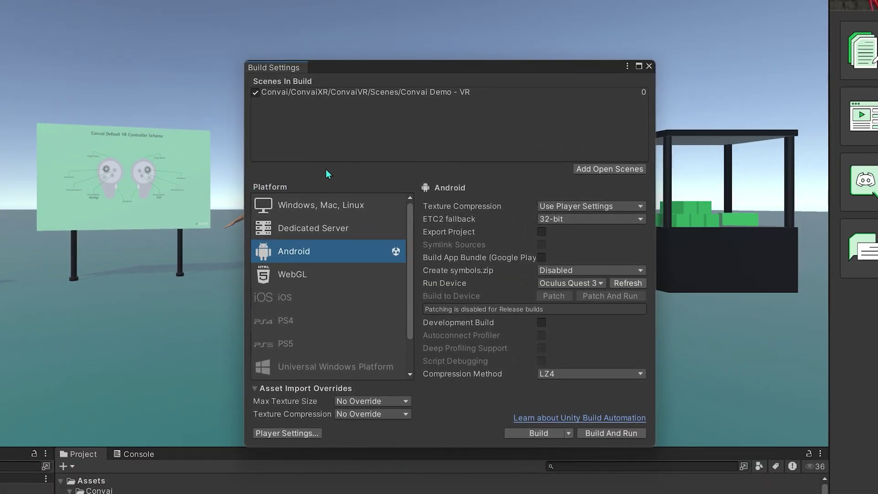
pyautogui.click(446, 93)
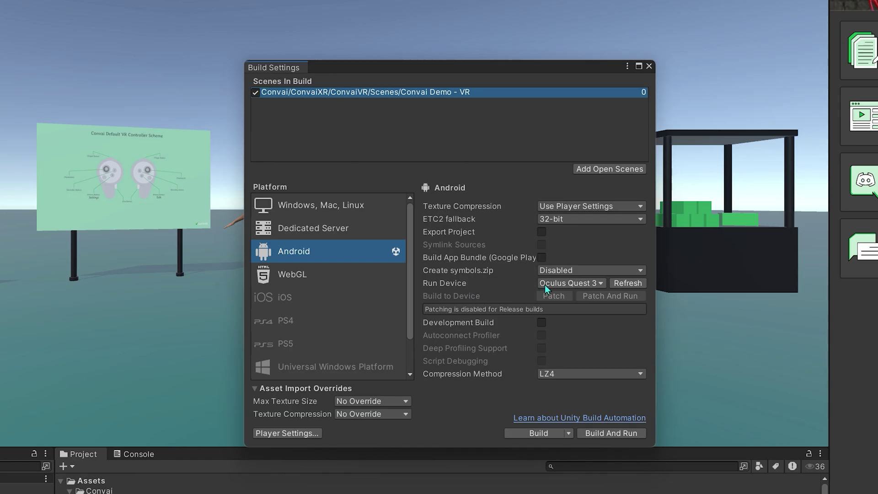
pyautogui.click(600, 434)
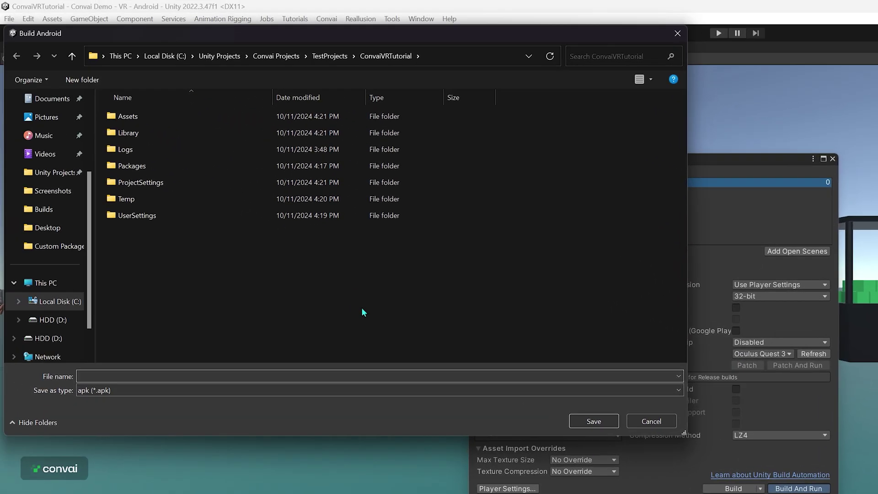
# Step: Save the build as ConvaiVR_V1.0.0.apk in a new Builds folder, accepting the input-handling warning
pyautogui.rightClick(361, 307)
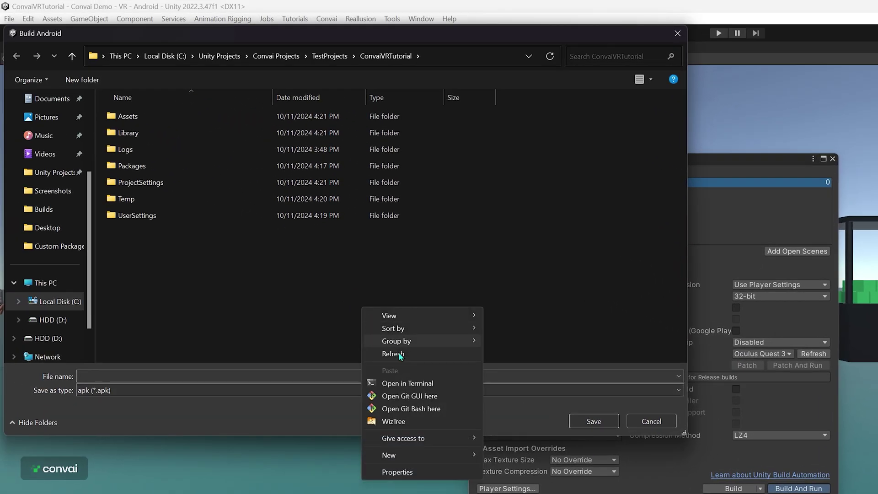
pyautogui.moveTo(405, 457)
pyautogui.click(502, 456)
pyautogui.write('Builds')
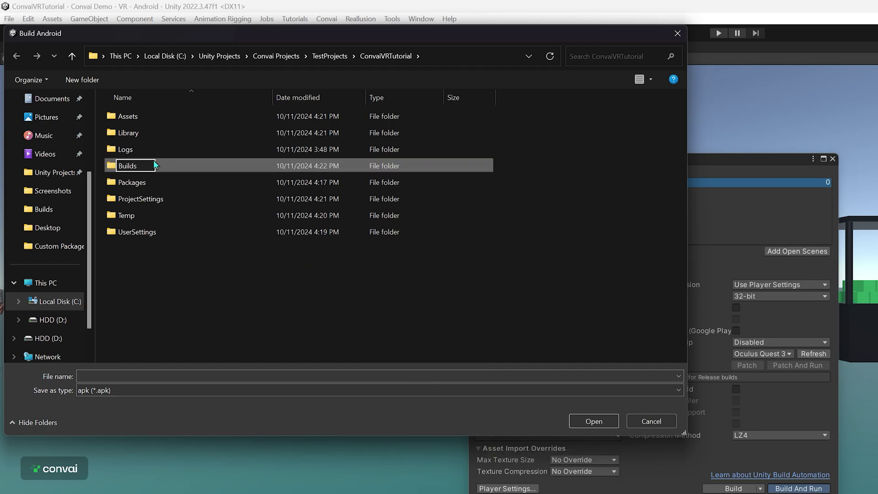
pyautogui.press('Return')
pyautogui.press('Return')
pyautogui.write('C')
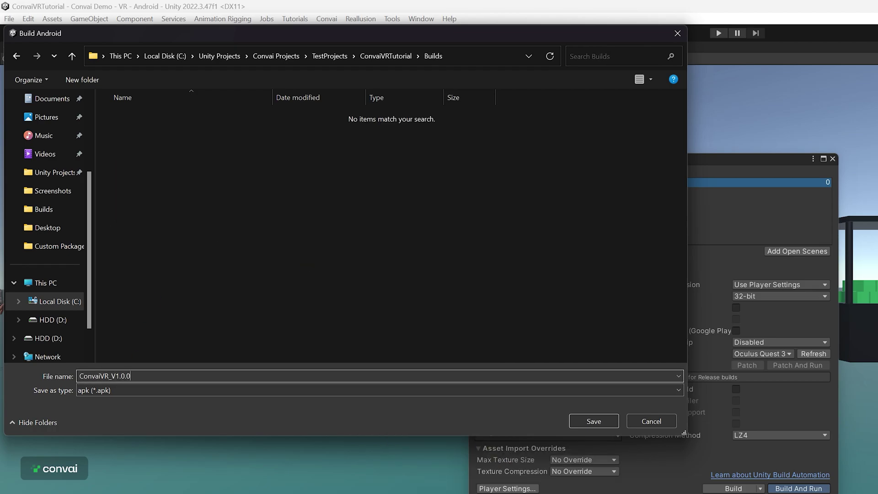
pyautogui.write('onvaiVR_V1.0.0')
pyautogui.click(594, 421)
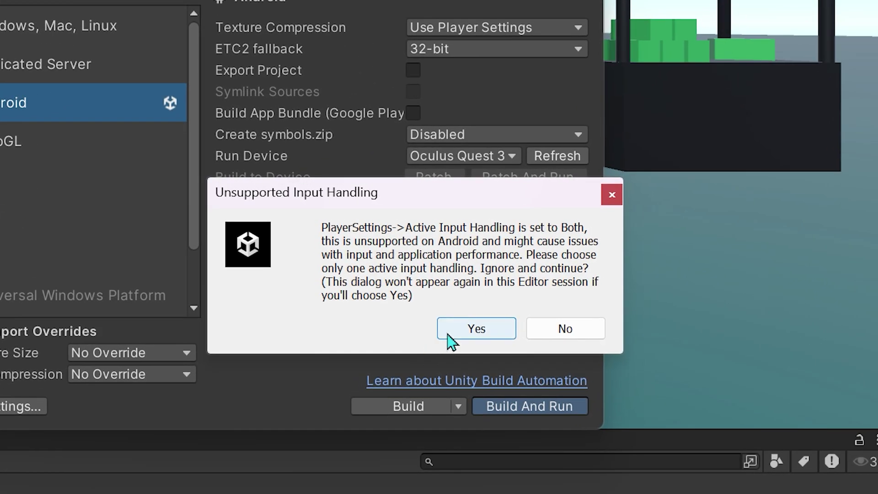
pyautogui.click(448, 333)
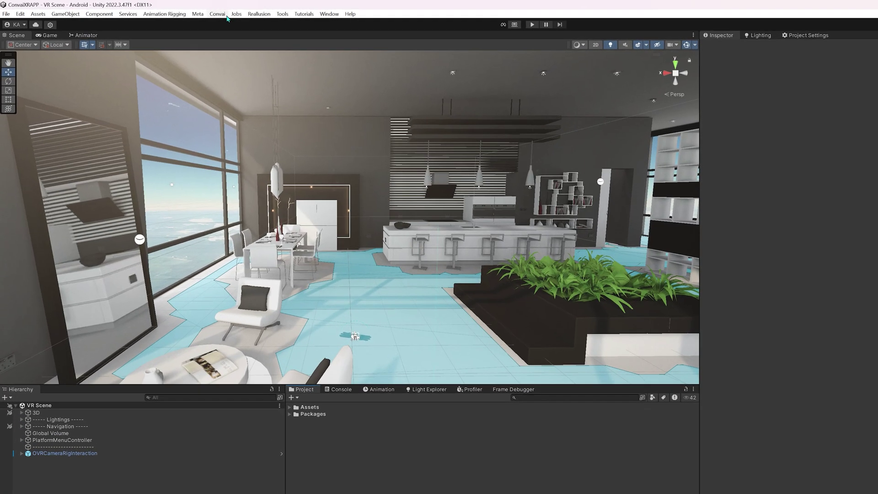
# Step: Run Install VR Package from the Convai Custom Package Installer
pyautogui.click(175, 11)
pyautogui.click(397, 91)
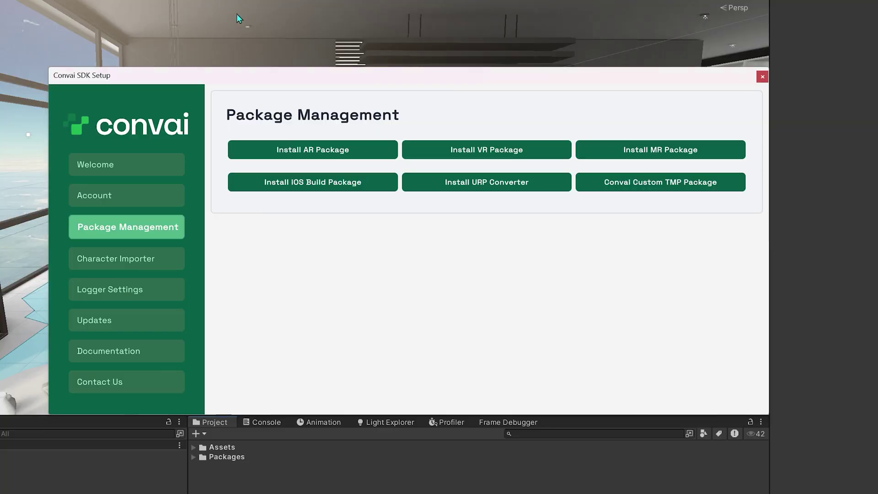
pyautogui.click(500, 159)
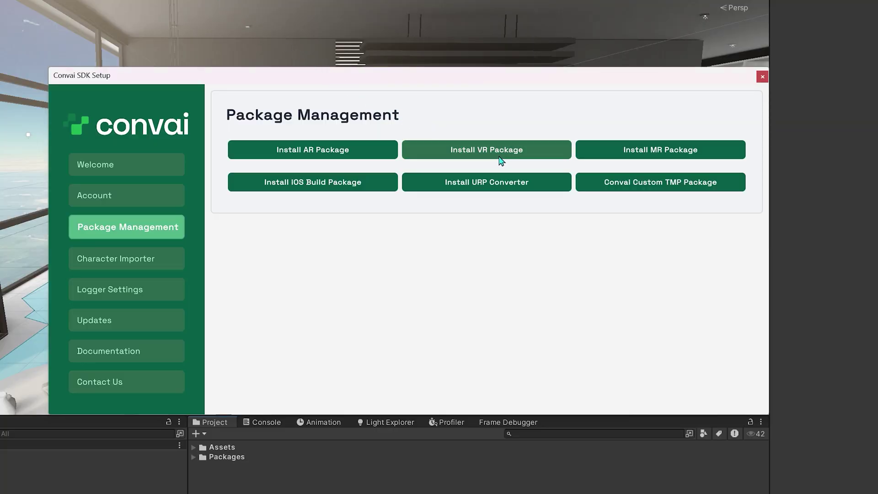
# Step: Choose Manual installation, close the SDK Setup window, and select Convai Essentials - XR
pyautogui.click(577, 363)
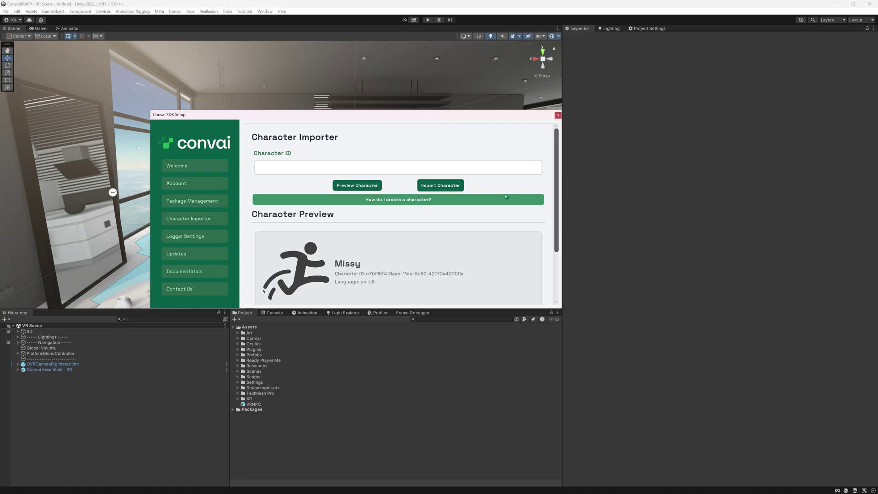
pyautogui.click(557, 116)
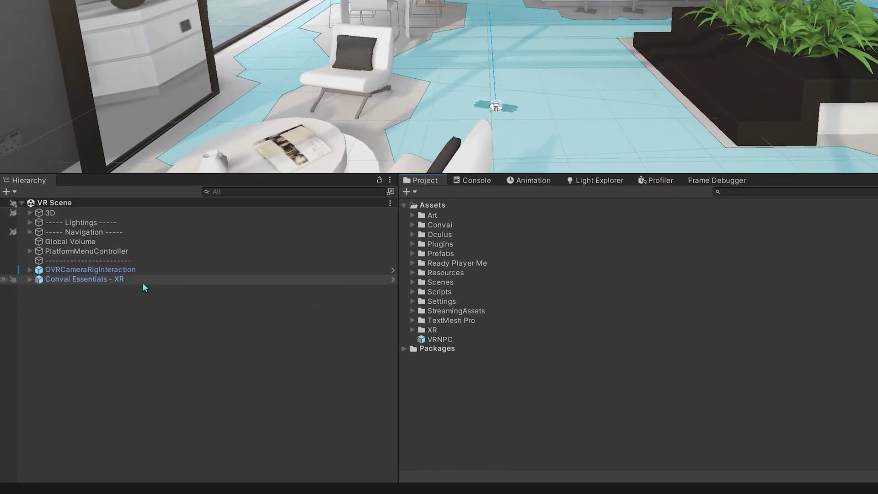
pyautogui.click(142, 282)
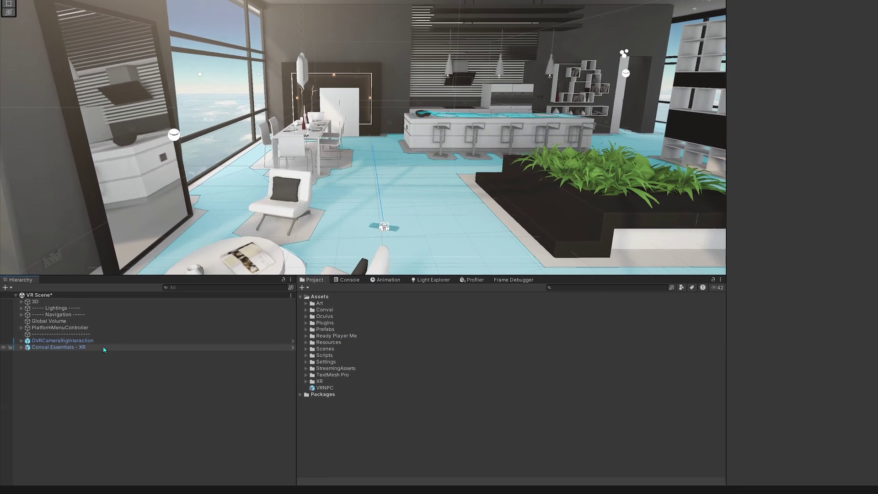
# Step: Expand Convai Essentials - XR and its UI group to select the Convai Settings Panel
pyautogui.click(25, 369)
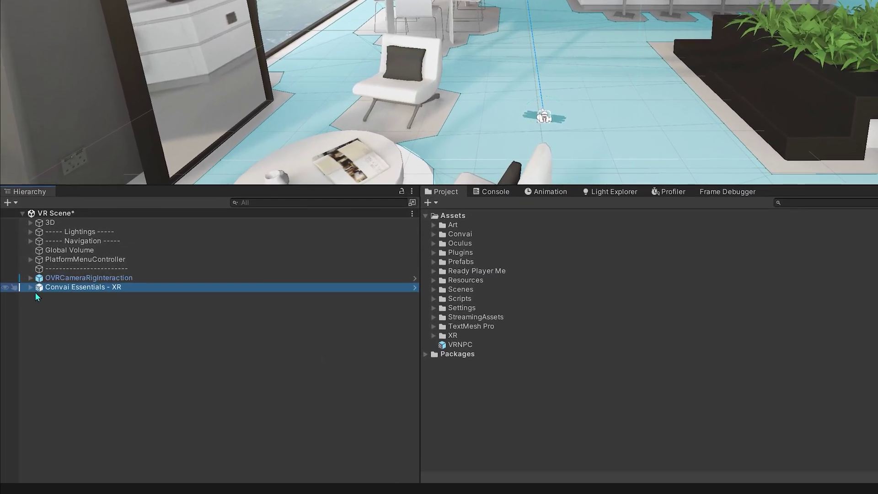
pyautogui.click(30, 287)
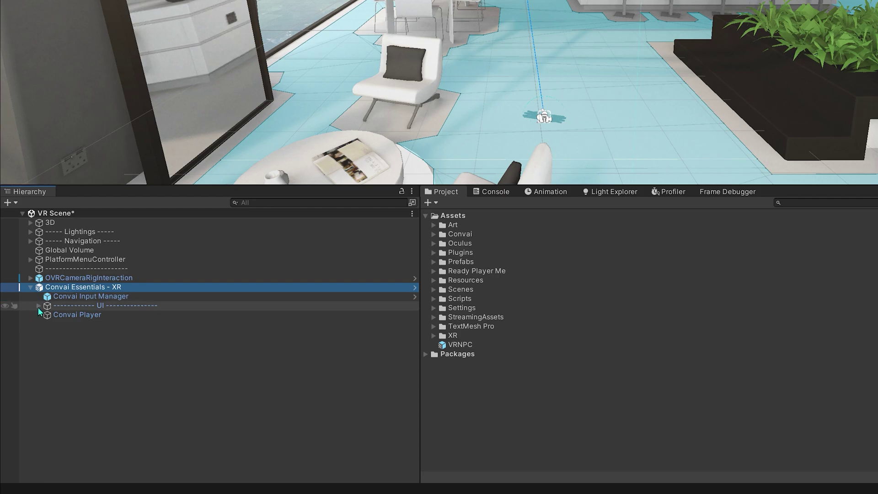
pyautogui.click(38, 305)
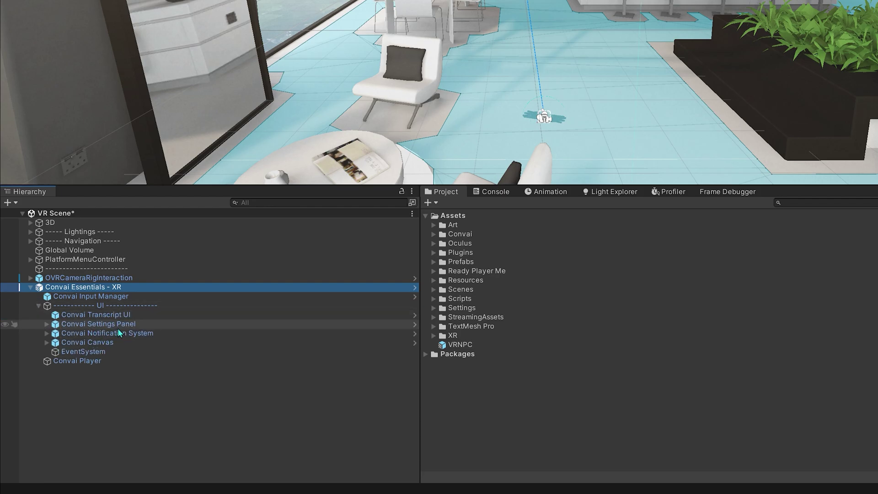
pyautogui.click(138, 325)
# Step: Add ray interaction to the settings panel with a PointableCanvasModule and Everything as interactors
pyautogui.rightClick(138, 326)
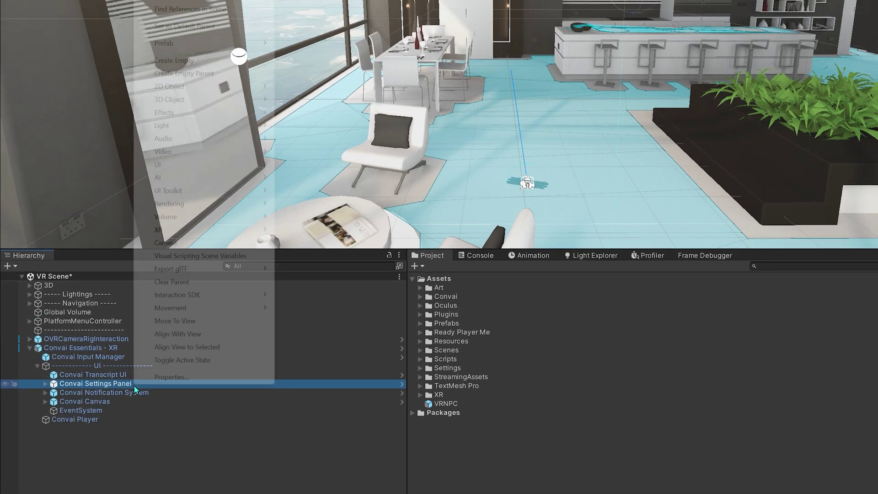
pyautogui.moveTo(222, 239)
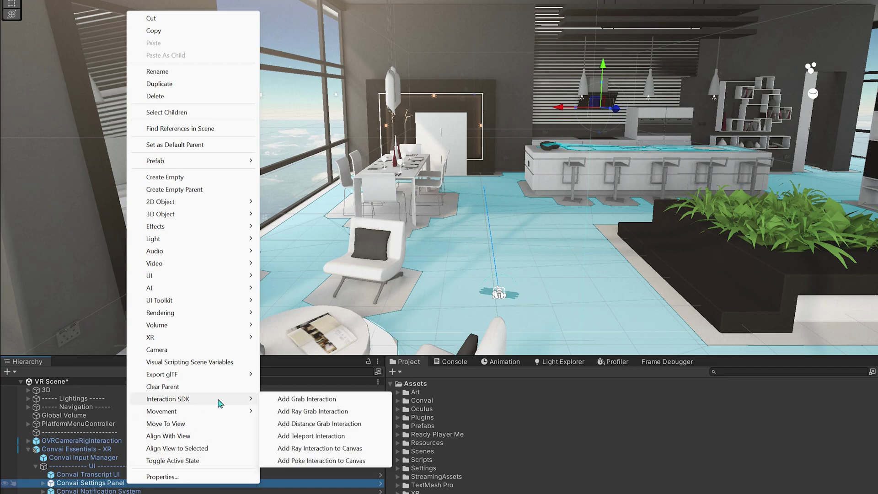
pyautogui.click(325, 449)
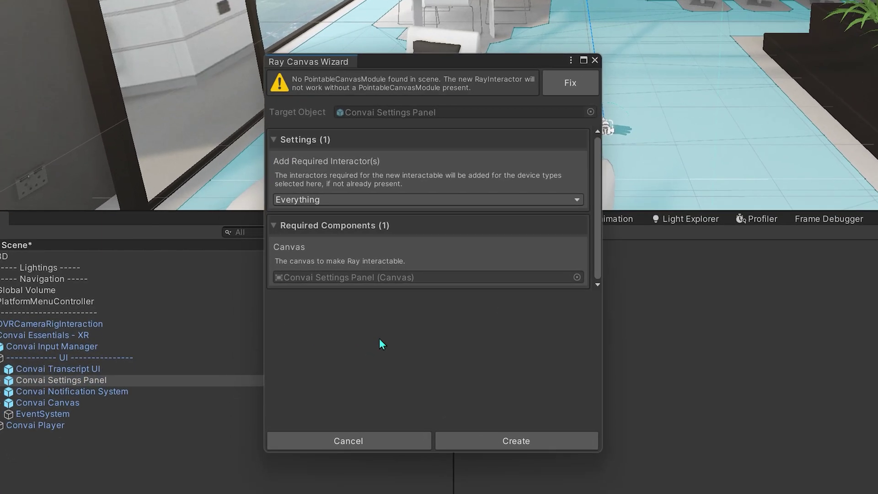
pyautogui.click(575, 91)
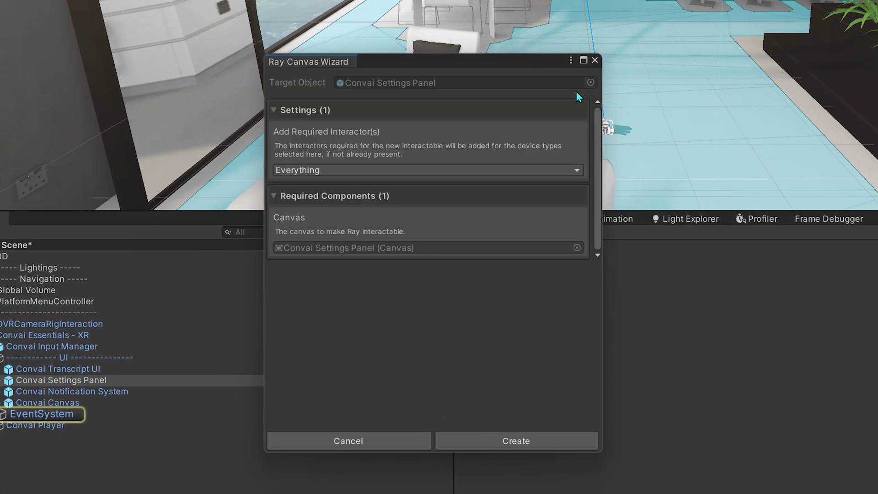
pyautogui.click(499, 169)
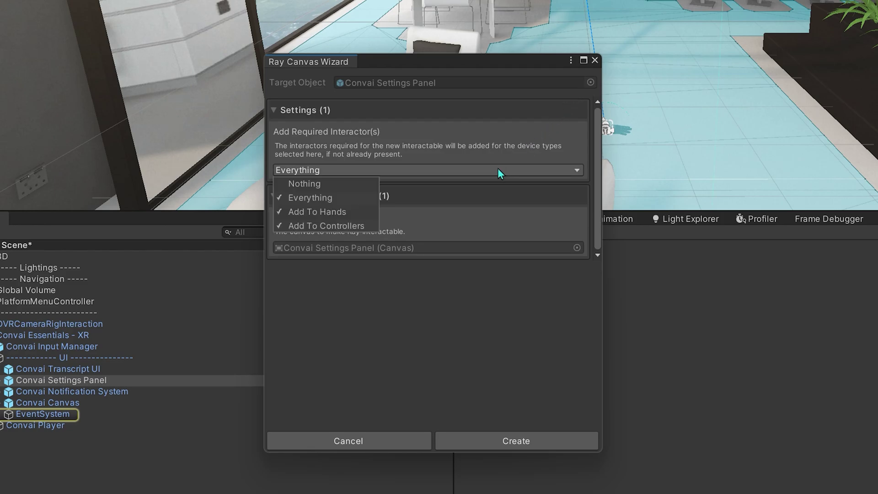
pyautogui.click(451, 283)
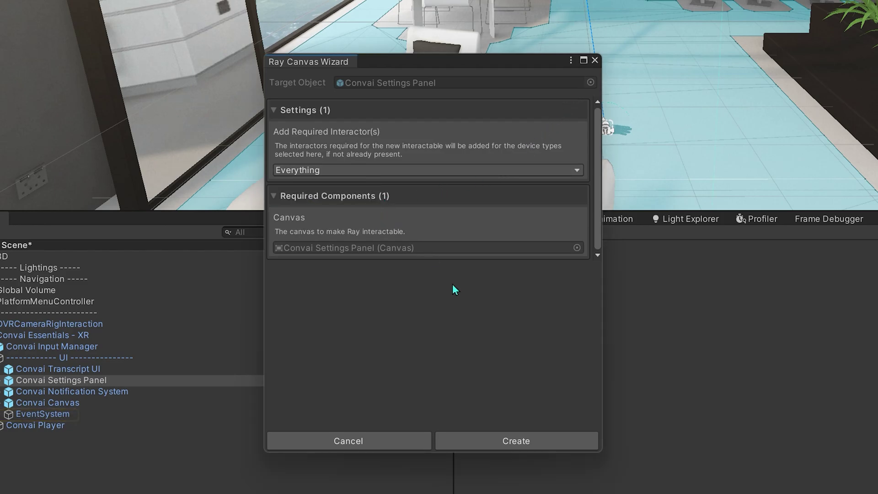
pyautogui.click(529, 445)
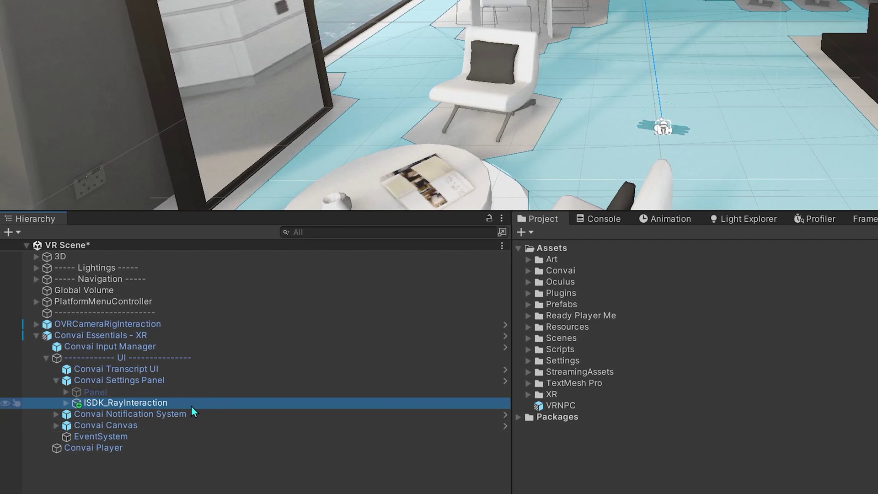
# Step: Move ISDK_RayInteraction under Panel and collapse Settings Panel, UI and Convai Essentials - XR
pyautogui.moveTo(192, 407); pyautogui.dragTo(116, 392)
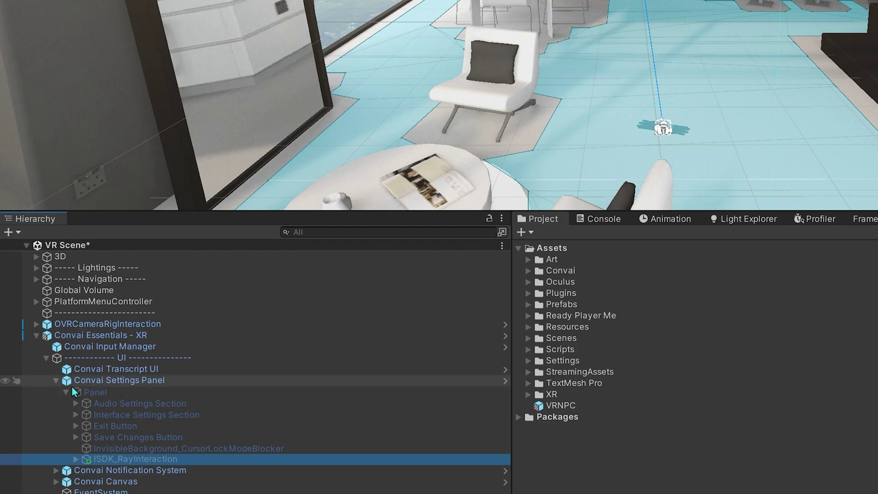
pyautogui.click(56, 381)
pyautogui.click(46, 358)
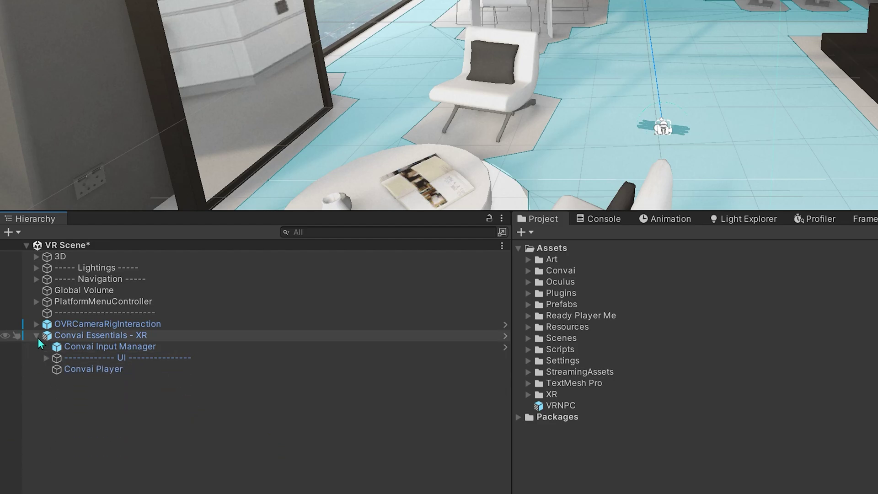
pyautogui.click(36, 335)
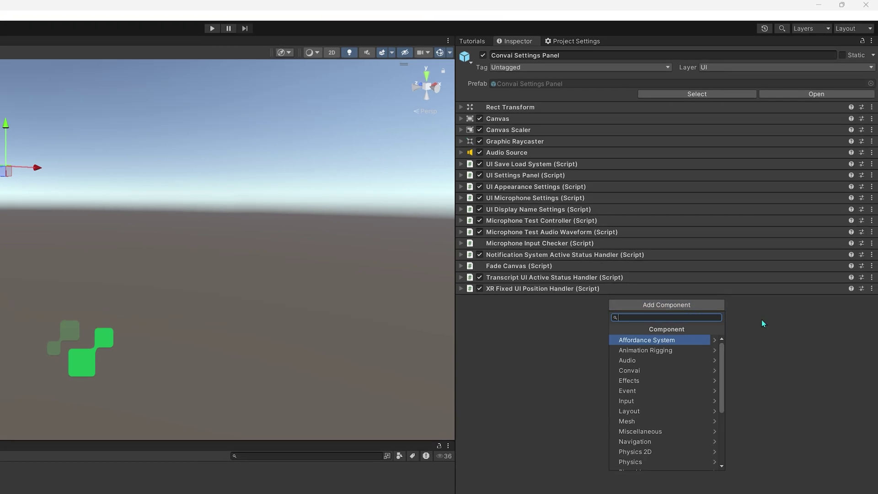
# Step: Add a Tracked Device Graphic Raycaster component to the Convai Settings Panel
pyautogui.write('Tracked Device Graphic')
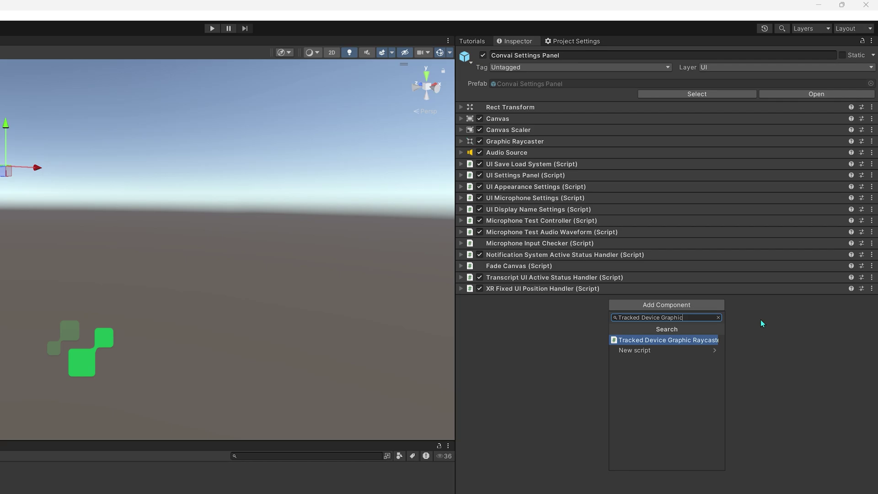
pyautogui.click(685, 342)
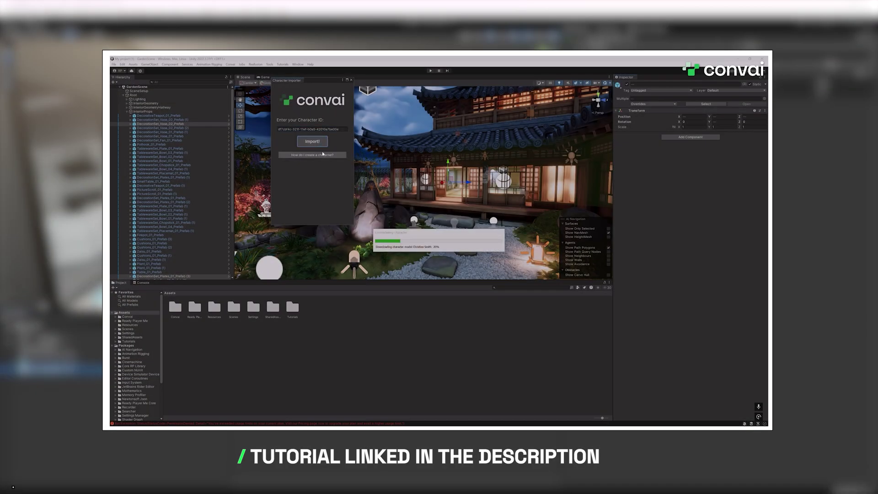
# Step: Import the Convai character into the project, then open the Welcome node in Narrative Design
pyautogui.click(351, 79)
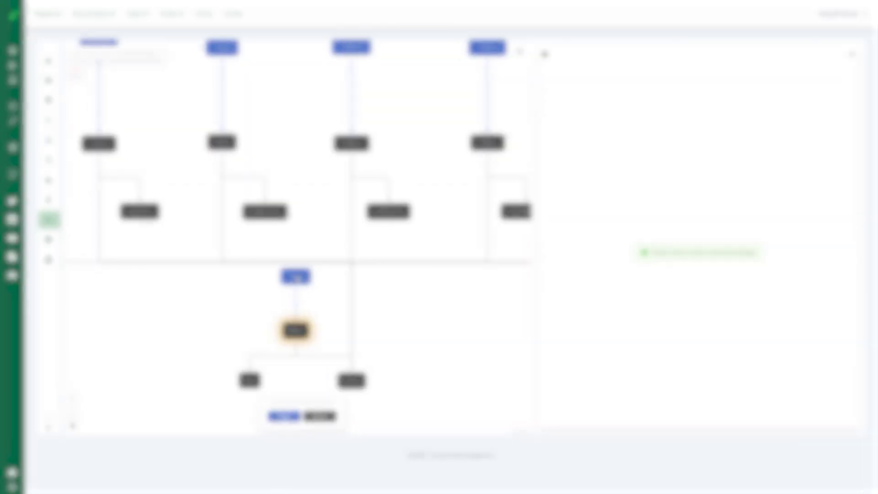
pyautogui.click(299, 332)
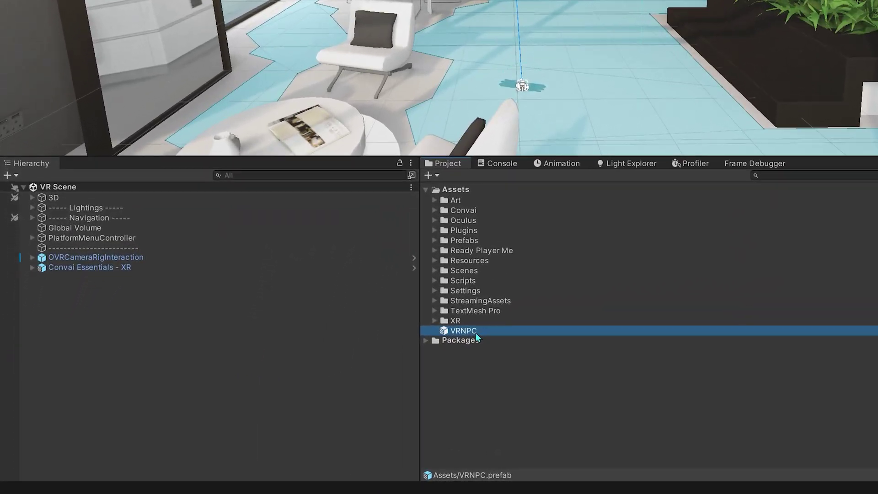
# Step: Drag the VRNPC prefab into the scene Hierarchy so it stands in the apartment, then deselect
pyautogui.moveTo(290, 396); pyautogui.dragTo(216, 399)
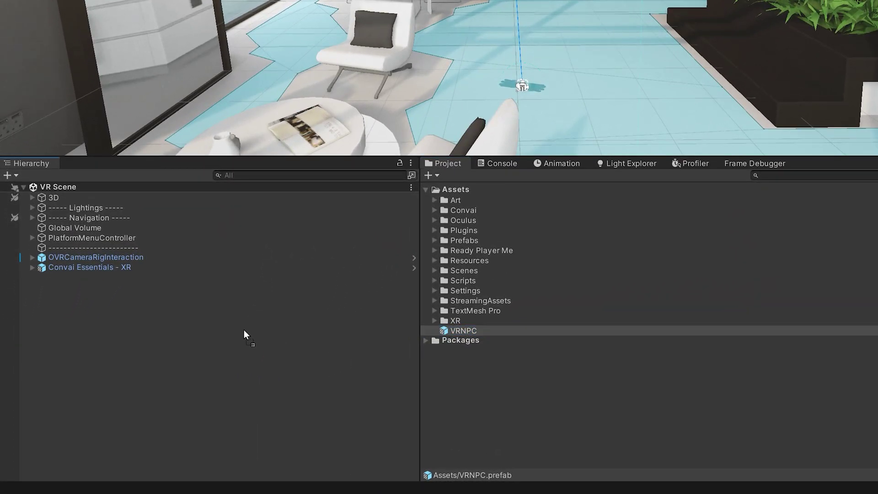
pyautogui.moveTo(244, 330); pyautogui.dragTo(244, 330)
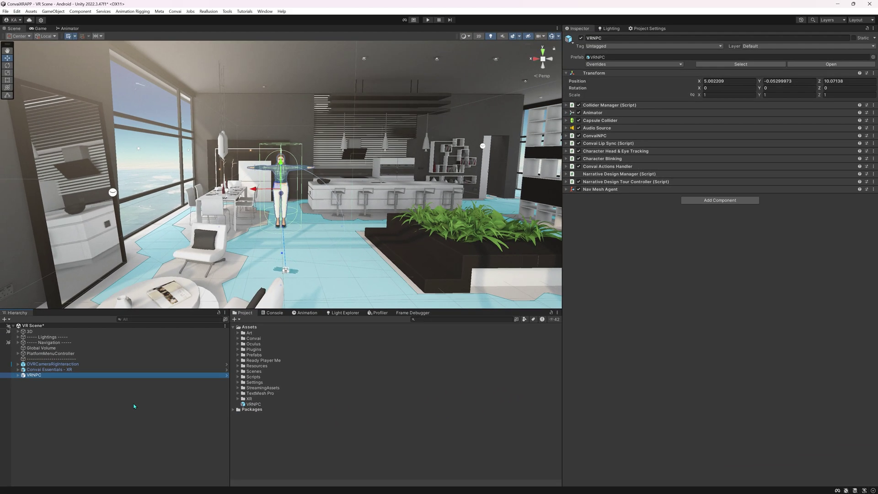
pyautogui.click(134, 406)
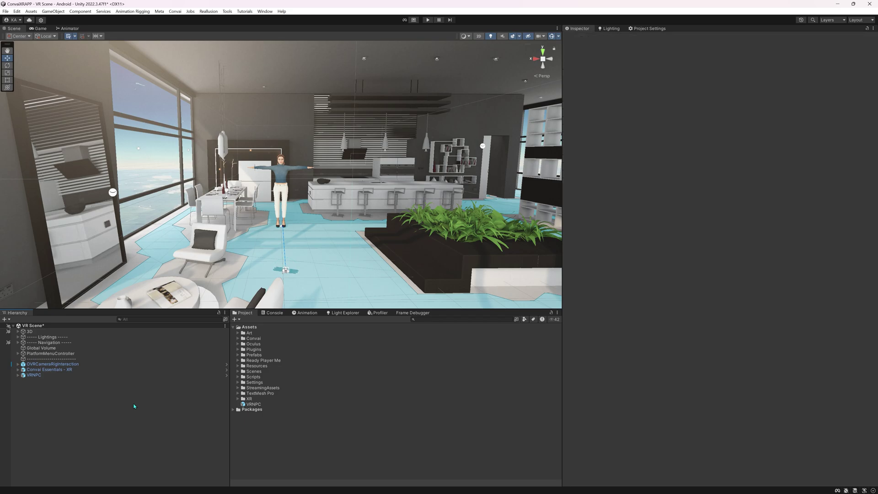
pyautogui.click(106, 371)
pyautogui.click(226, 136)
pyautogui.click(5, 11)
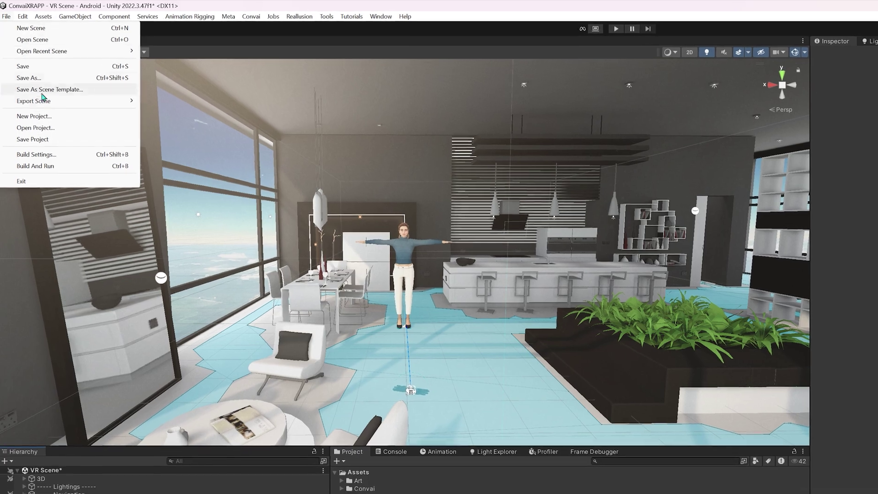
# Step: Start Build And Run from Build Settings and create a new folder in the save dialog
pyautogui.click(36, 155)
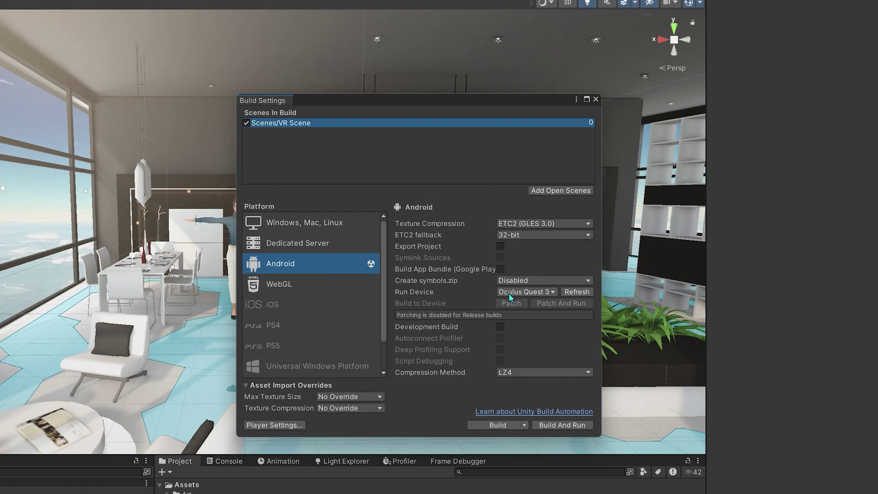
pyautogui.click(552, 425)
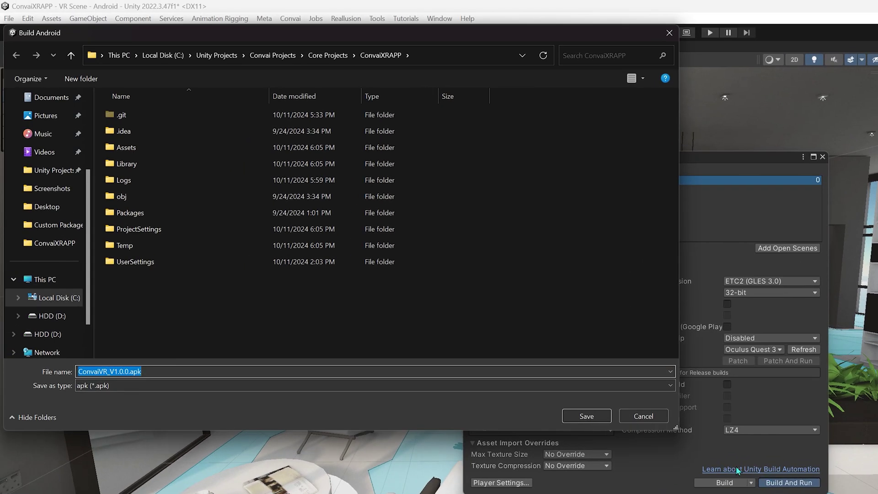
pyautogui.rightClick(333, 324)
pyautogui.moveTo(402, 487)
pyautogui.click(461, 488)
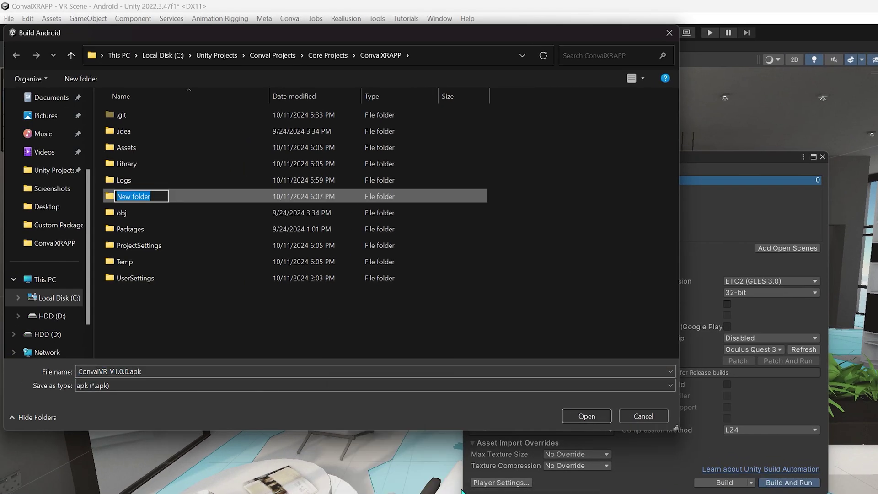
# Step: Name the folder Builds and save ConvaiVR_V1.0.0.apk inside it
pyautogui.write('Builds')
pyautogui.press('Return')
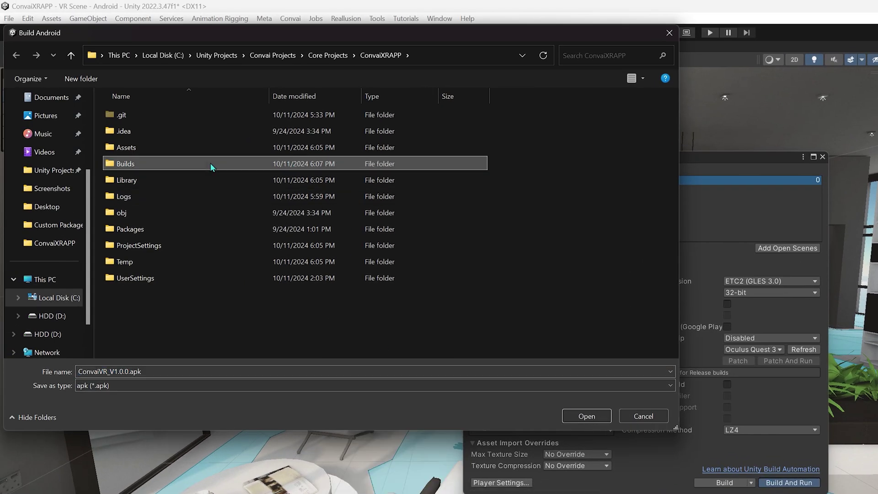
pyautogui.doubleClick(212, 167)
pyautogui.click(178, 372)
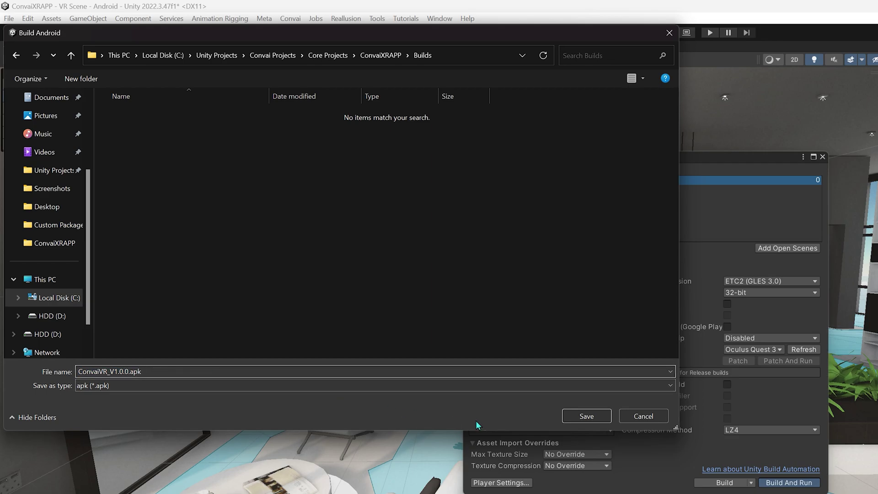
pyautogui.click(586, 415)
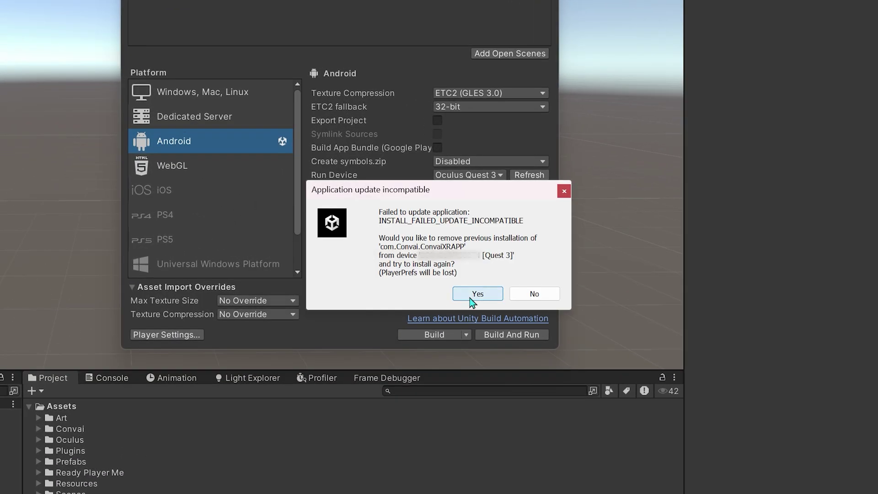
# Step: Accept replacing the incompatible installed app so the APK deploys to the Quest 3
pyautogui.click(455, 273)
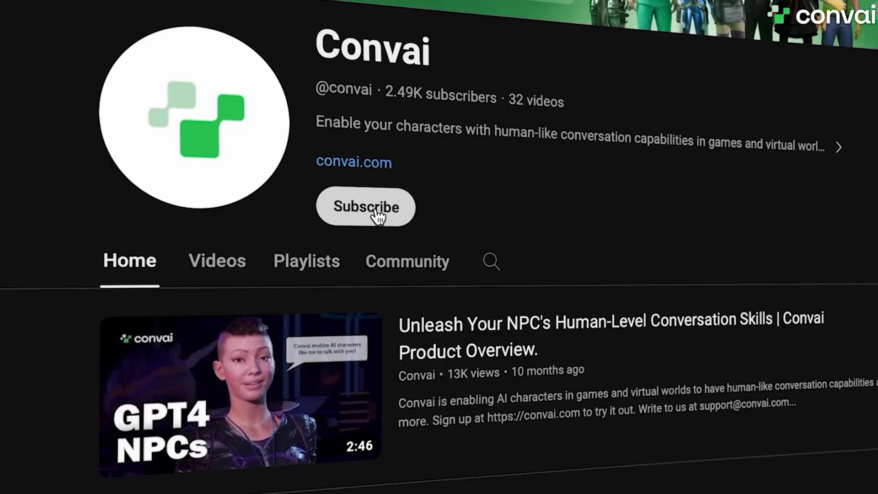
# Step: Subscribe to Convai with All notifications, then enter a display name on the Discord invite
pyautogui.click(378, 215)
pyautogui.click(353, 215)
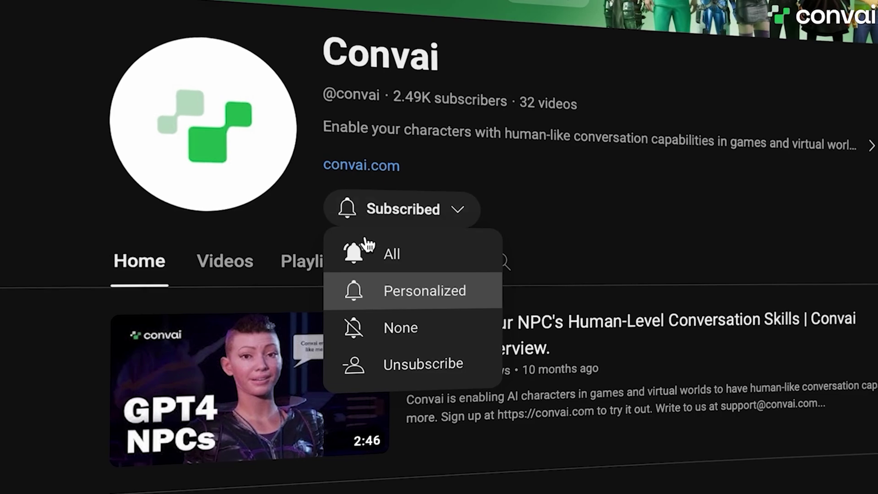
pyautogui.click(367, 246)
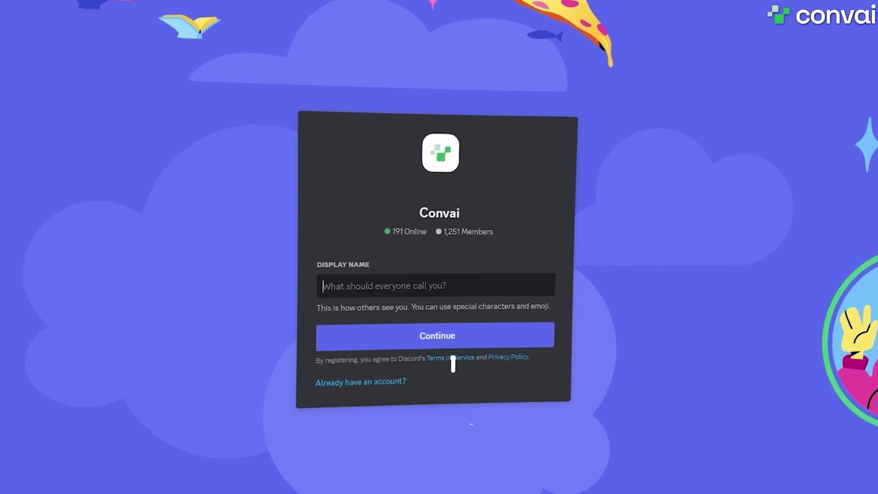
pyautogui.write('Awesome Convai Use')
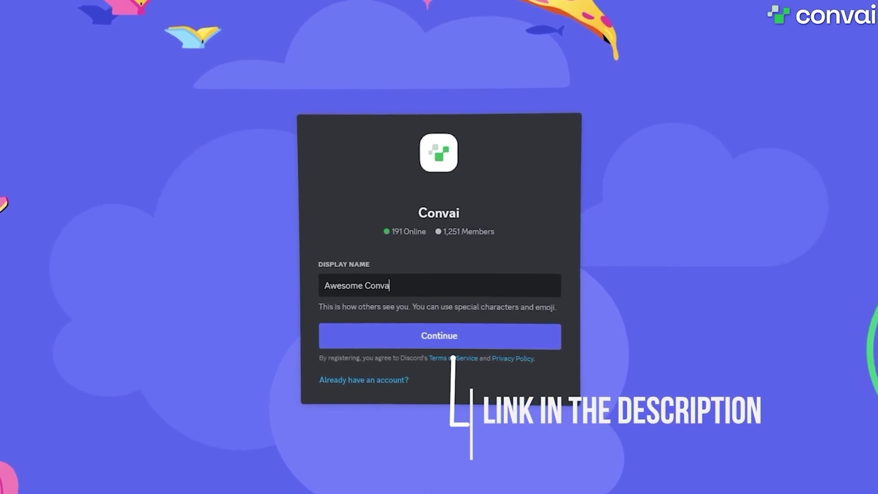